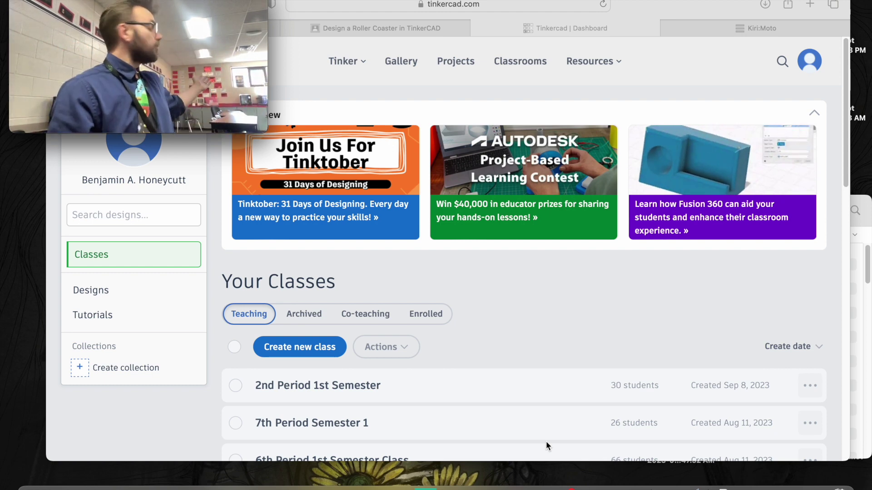
Open the Copy of roller coaster design from Designs and show its Download for 3D Printing options.
{"action": "left_click", "coordinate": [674, 89]}
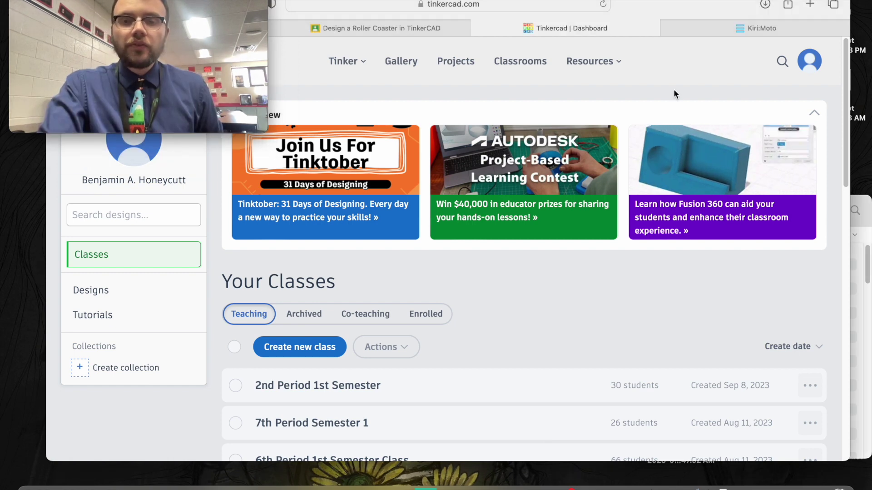
{"action": "scroll", "coordinate": [463, 334], "scroll_direction": "down", "scroll_amount": 1}
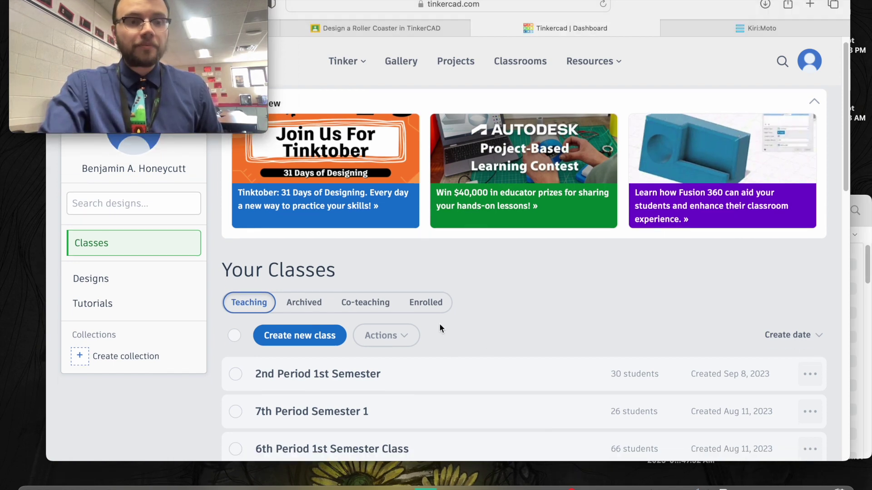
{"action": "left_click", "coordinate": [117, 286]}
{"action": "scroll", "coordinate": [259, 311], "scroll_direction": "down", "scroll_amount": 2}
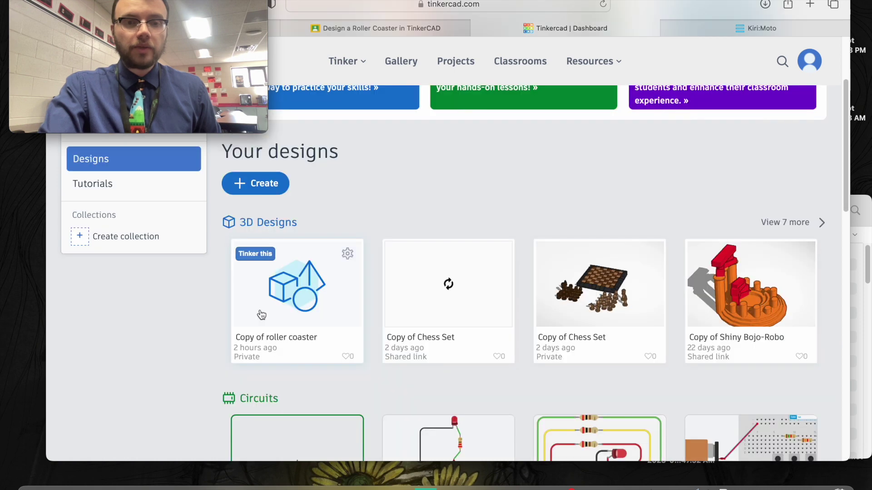
{"action": "left_click", "coordinate": [260, 312]}
{"action": "scroll", "coordinate": [412, 280], "scroll_direction": "down", "scroll_amount": 2}
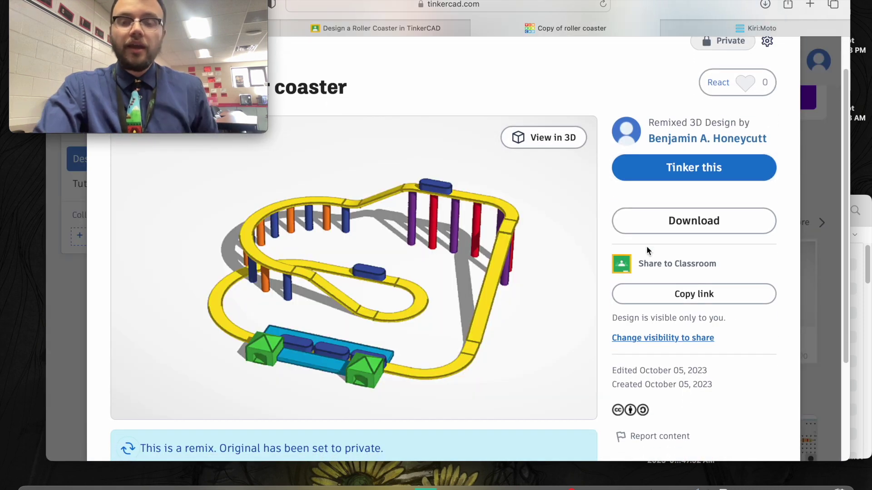
{"action": "left_click", "coordinate": [655, 224]}
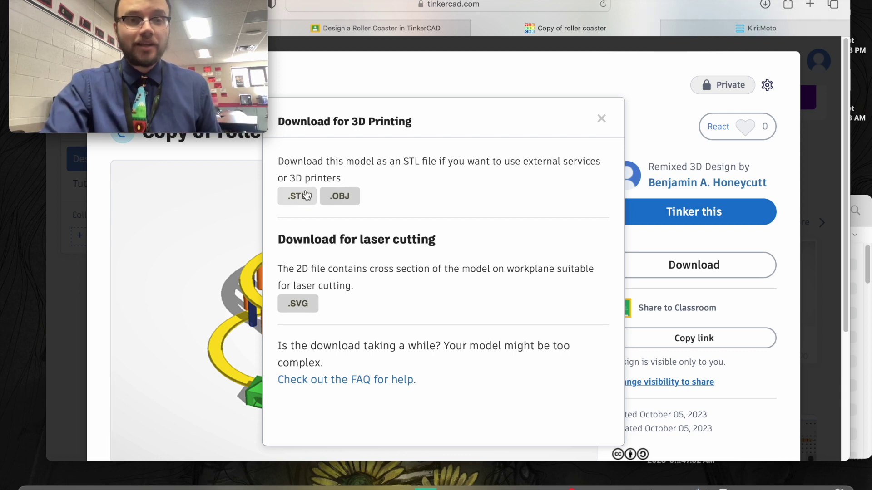
Switch to the Kiri:Moto tab, dismiss the address suggestions, and reposition the browser window.
{"action": "mouse_move", "coordinate": [702, 28]}
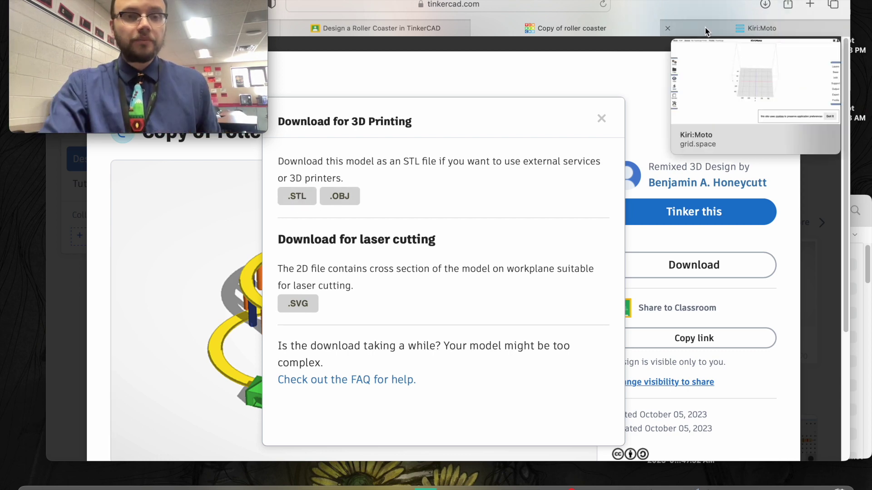
{"action": "left_click", "coordinate": [702, 28]}
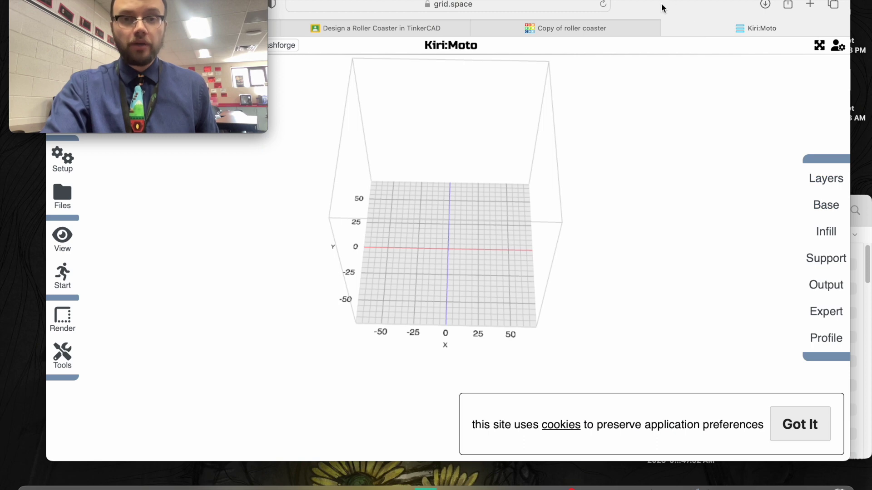
{"action": "left_click", "coordinate": [506, 7]}
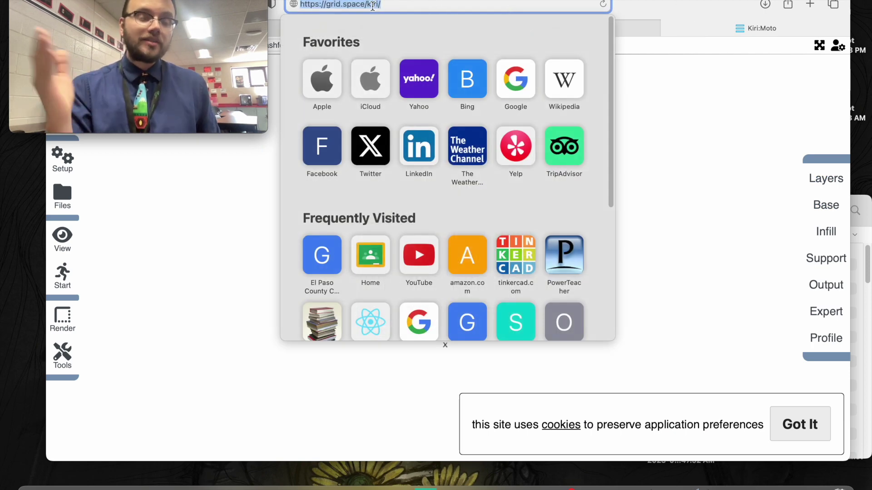
{"action": "left_click", "coordinate": [642, 148]}
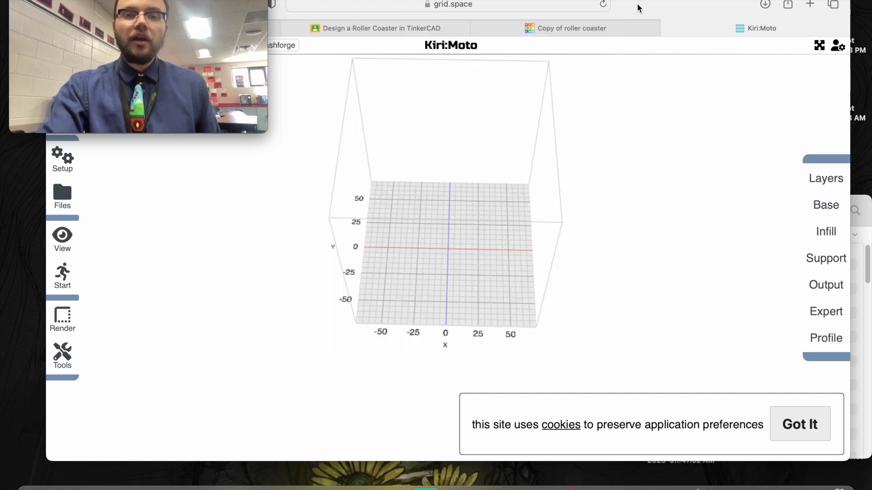
{"action": "left_click_drag", "start_coordinate": [639, 8], "coordinate": [791, 2]}
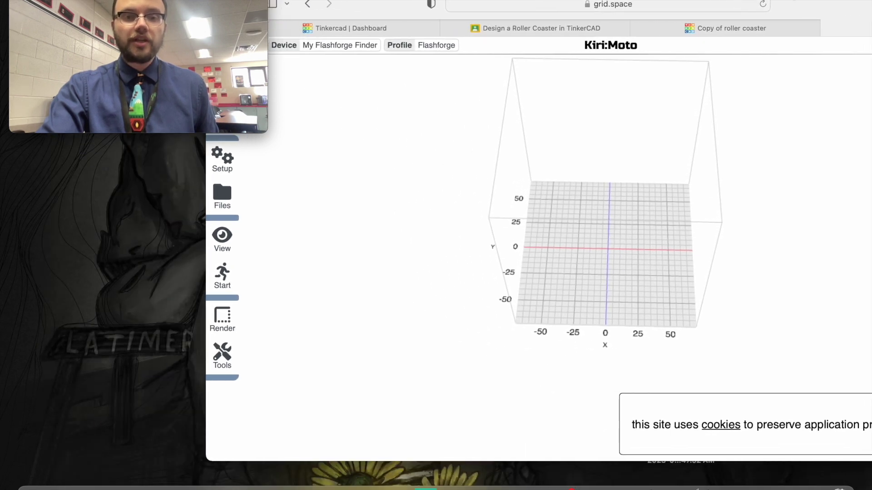
{"action": "mouse_move", "coordinate": [284, 161]}
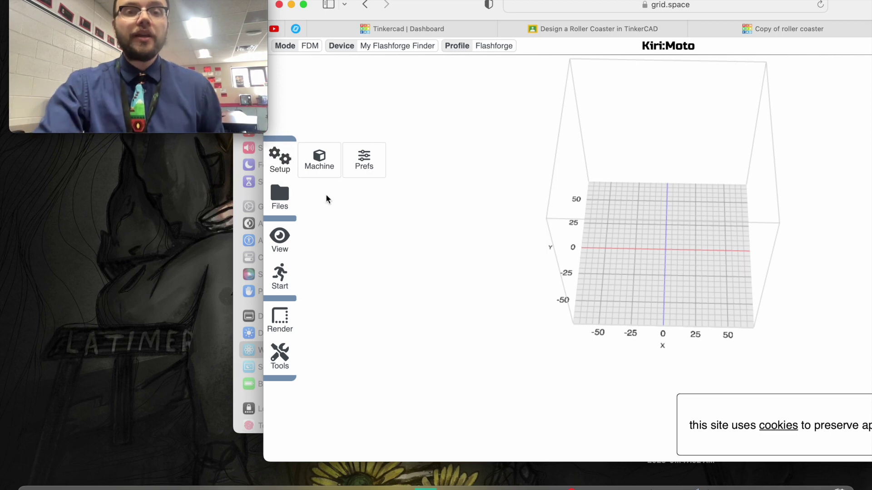
Choose Flashforge Finder from Standard Devices, save a customized My Flashforge Finder copy, and close the dialog.
{"action": "left_click", "coordinate": [307, 166]}
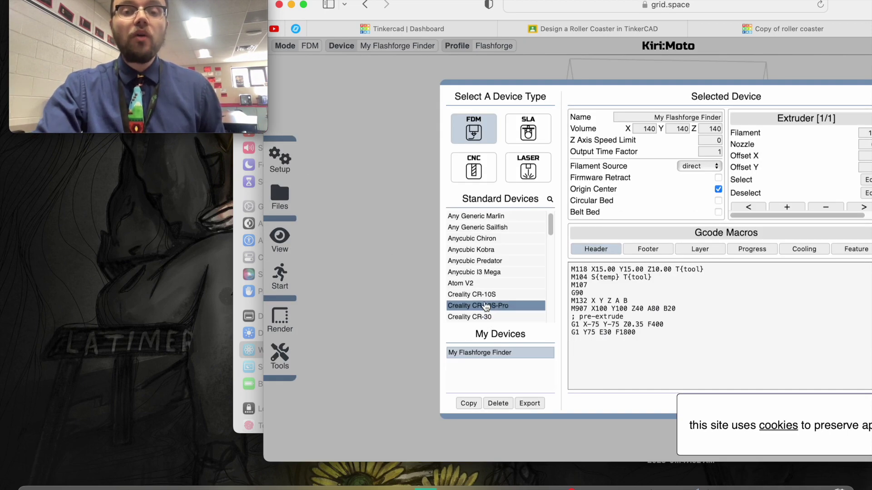
{"action": "scroll", "coordinate": [486, 307], "scroll_direction": "down", "scroll_amount": 5}
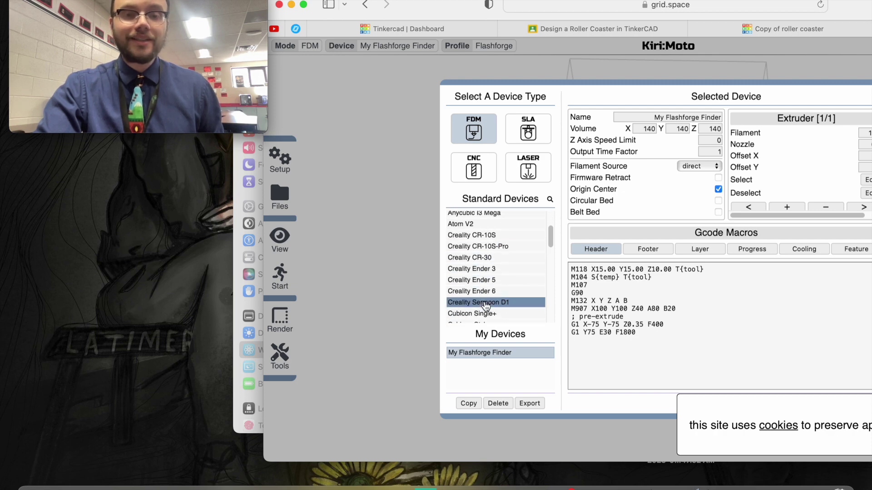
{"action": "scroll", "coordinate": [486, 307], "scroll_direction": "down", "scroll_amount": 8}
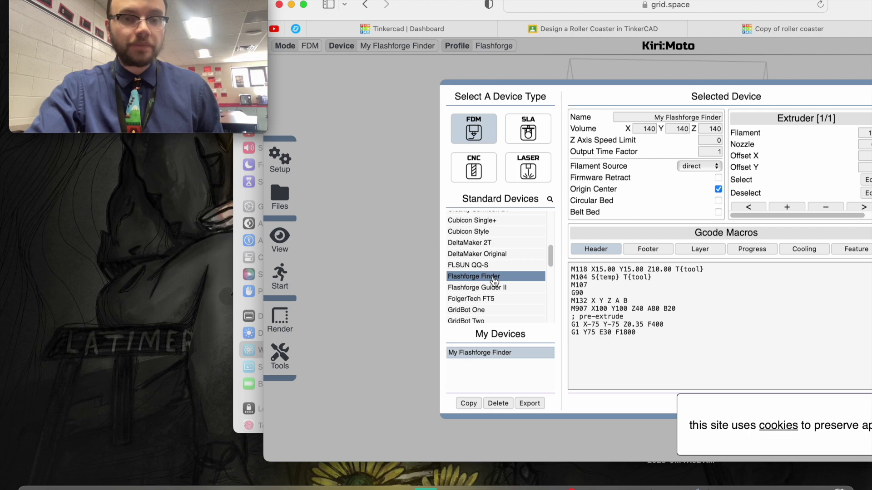
{"action": "left_click", "coordinate": [494, 278]}
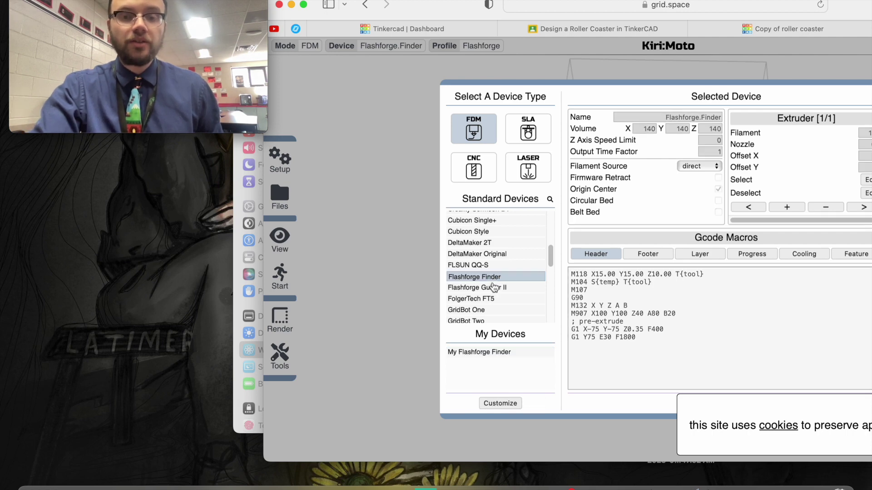
{"action": "left_click", "coordinate": [488, 402]}
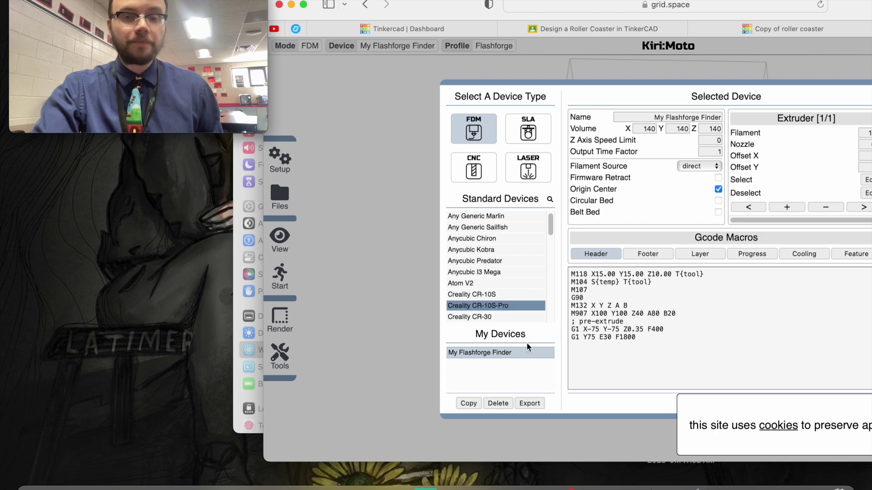
{"action": "left_click_drag", "start_coordinate": [867, 6], "coordinate": [640, 4]}
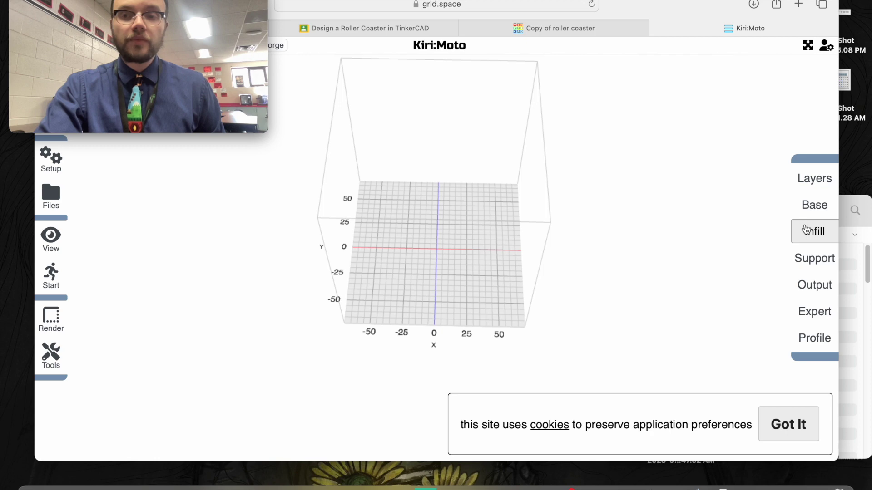
{"action": "left_click", "coordinate": [806, 231]}
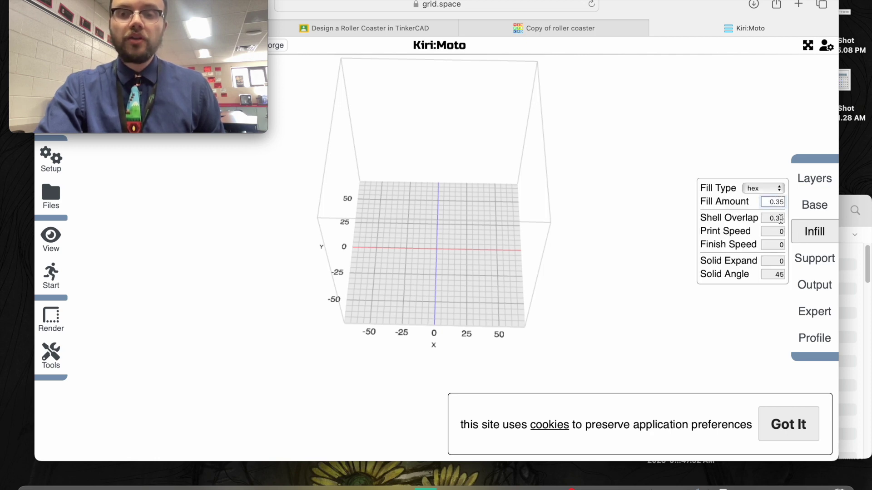
{"action": "left_click", "coordinate": [778, 219]}
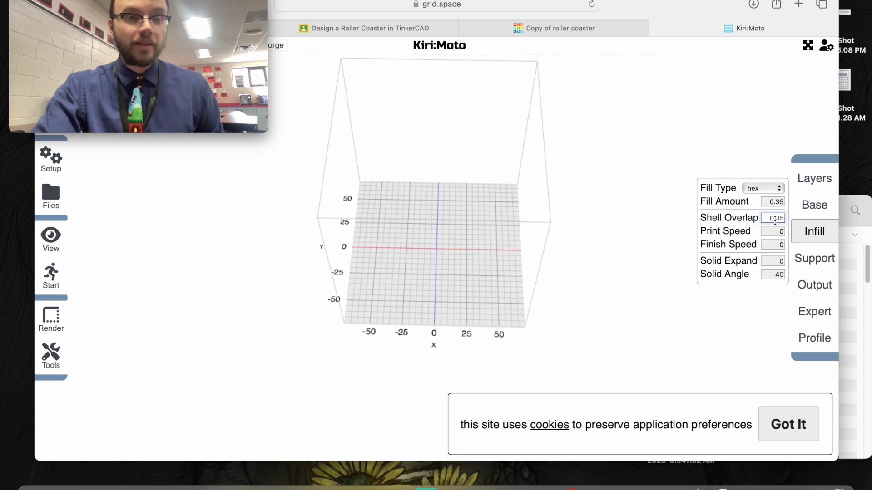
{"action": "mouse_move", "coordinate": [604, 15]}
{"action": "left_mouse_down"}
{"action": "mouse_move", "coordinate": [631, 11]}
{"action": "mouse_move", "coordinate": [614, 17]}
{"action": "left_mouse_up"}
{"action": "mouse_move", "coordinate": [555, 30]}
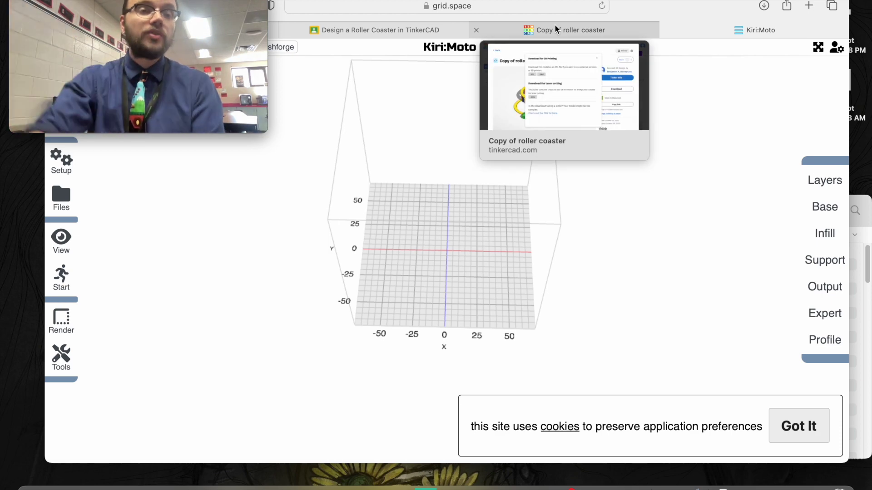
Import Copy of roller coaster-2.stl from the Horizon 3D Designs folder onto the build plate.
{"action": "mouse_move", "coordinate": [61, 205]}
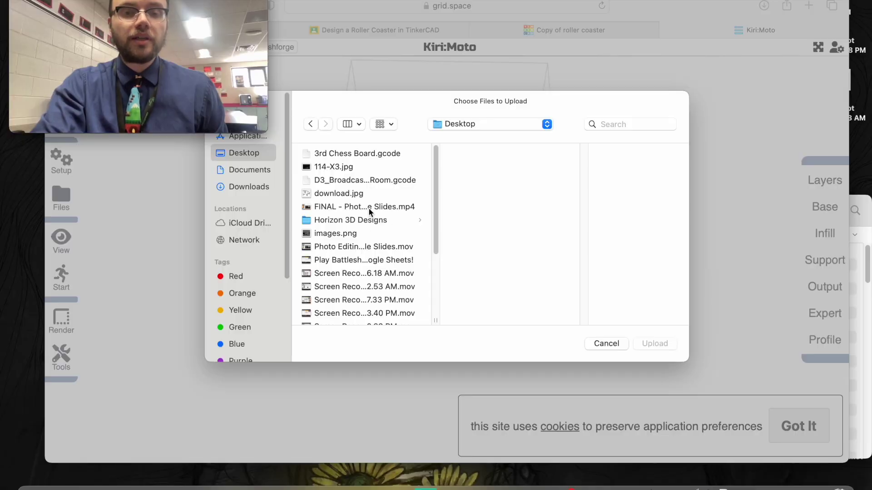
{"action": "left_click", "coordinate": [361, 217]}
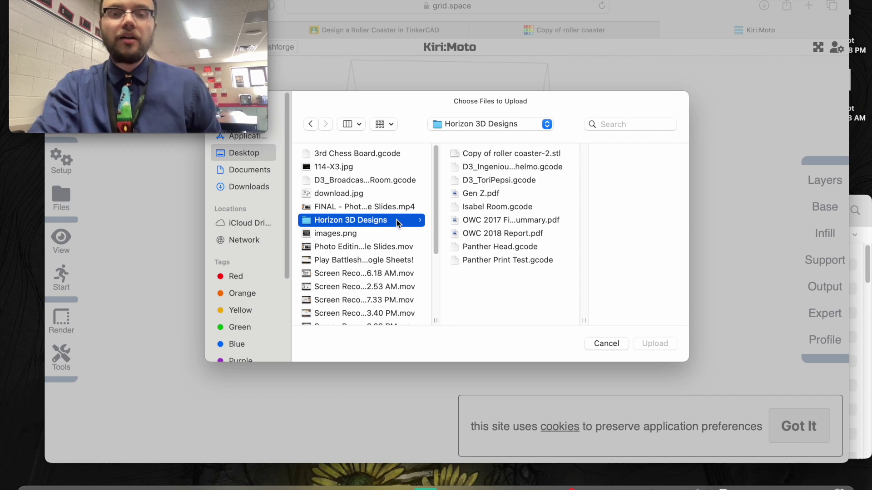
{"action": "left_click", "coordinate": [481, 154]}
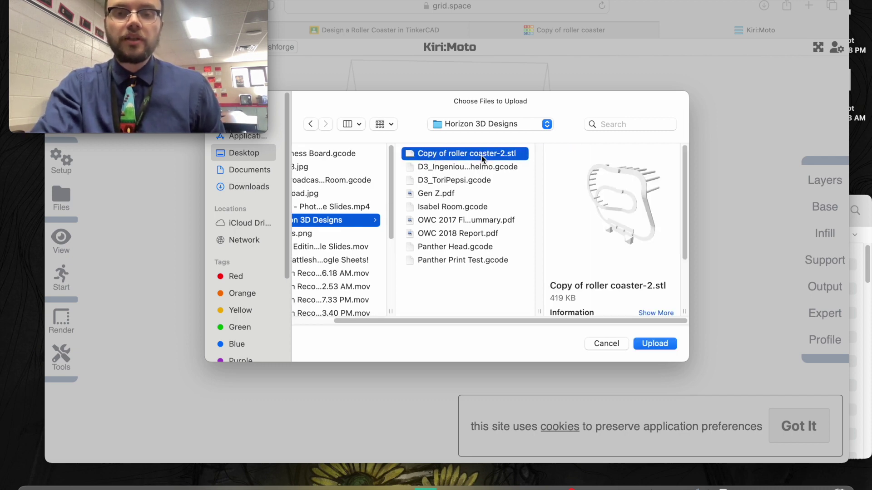
{"action": "double_click", "coordinate": [482, 153]}
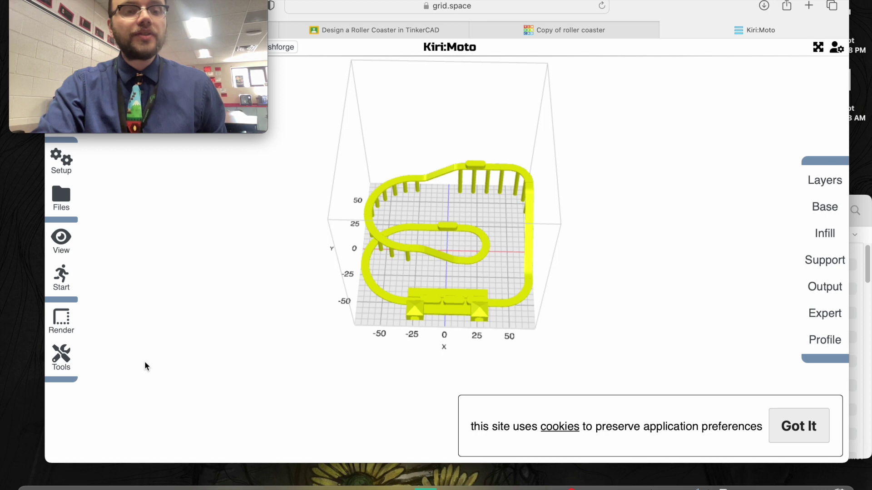
Scale the roller coaster uniformly to 0.25, then 0.35, giving 49 × 45.57 × 13.66.
{"action": "mouse_move", "coordinate": [62, 361]}
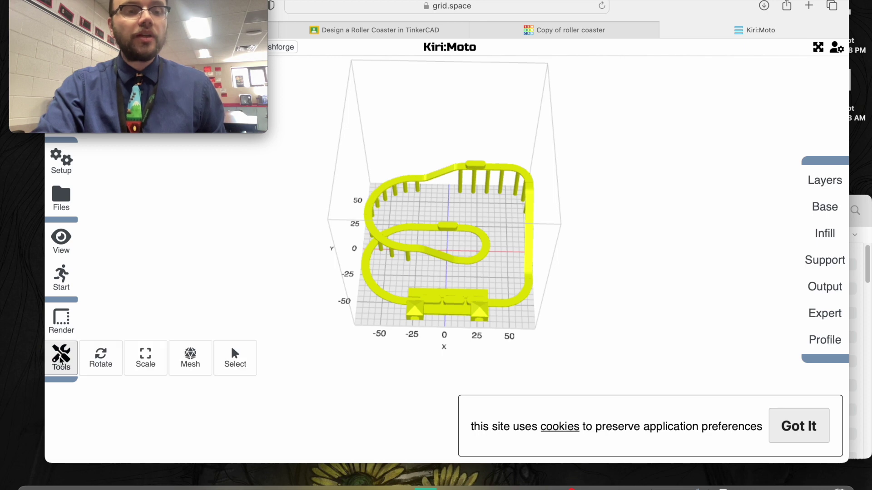
{"action": "left_click", "coordinate": [144, 357]}
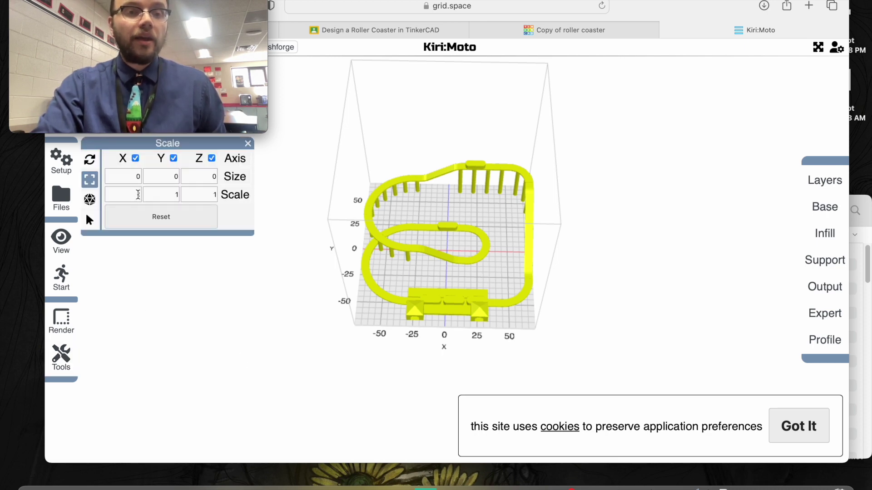
{"action": "left_click", "coordinate": [138, 194]}
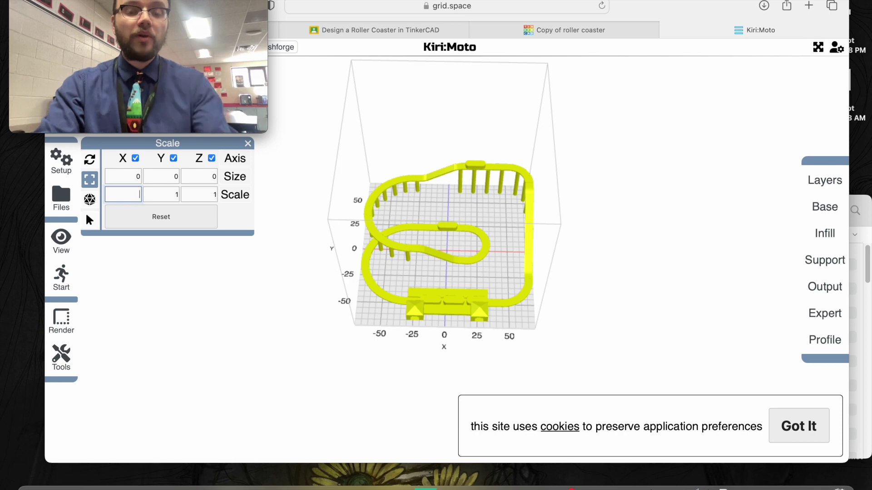
{"action": "key", "text": "BackSpace"}
{"action": "type", "text": "0.25"}
{"action": "key", "text": "Return"}
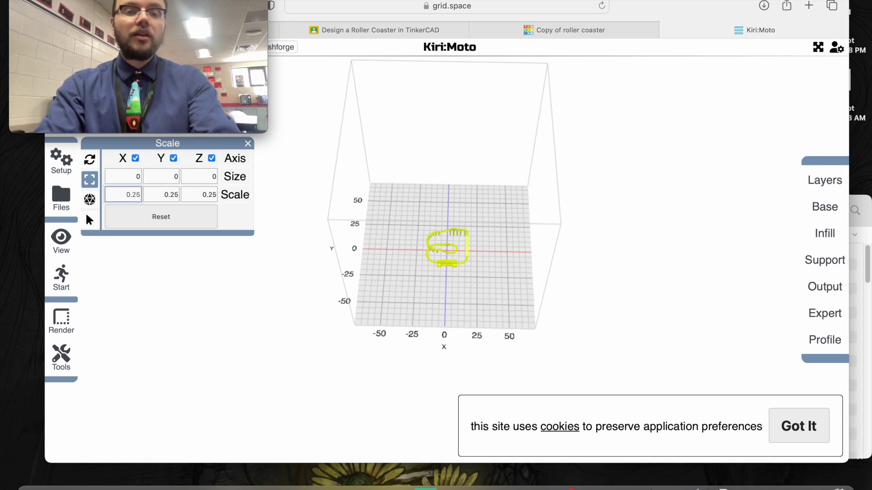
{"action": "key", "text": "BackSpace"}
{"action": "key", "text": "BackSpace"}
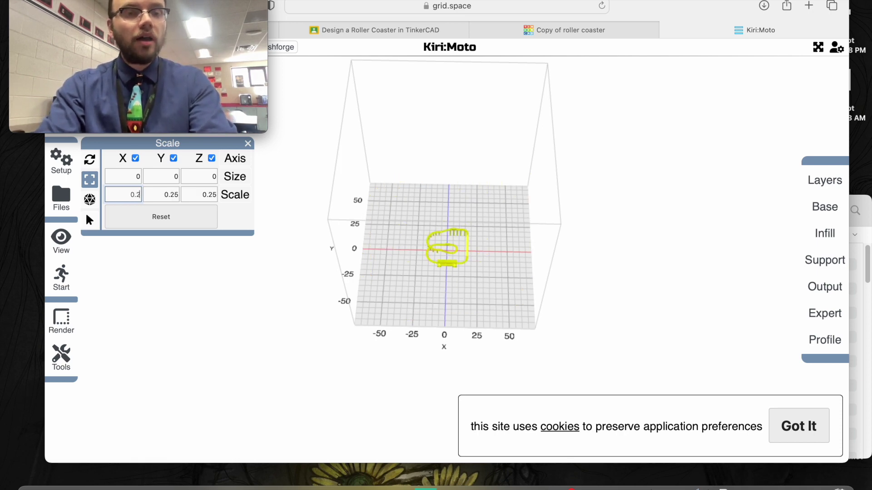
{"action": "type", "text": "35"}
{"action": "key", "text": "Return"}
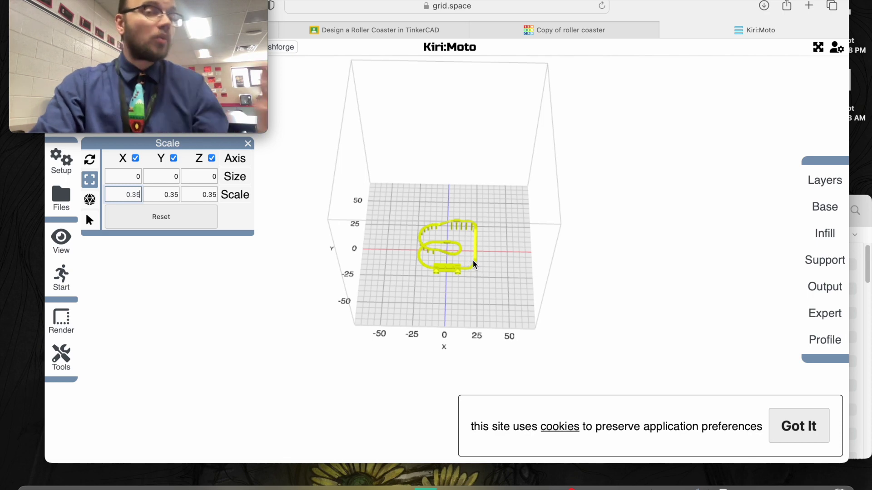
{"action": "left_click_drag", "start_coordinate": [474, 265], "coordinate": [433, 289]}
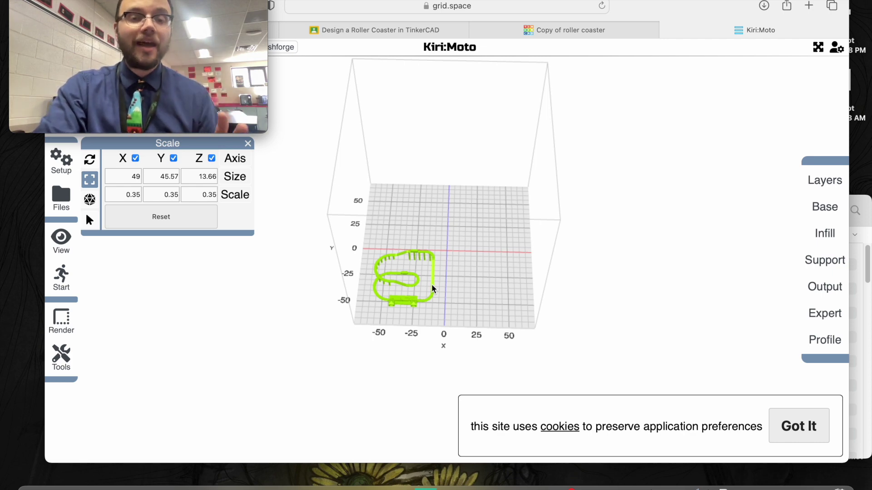
{"action": "left_click_drag", "start_coordinate": [430, 294], "coordinate": [693, 212]}
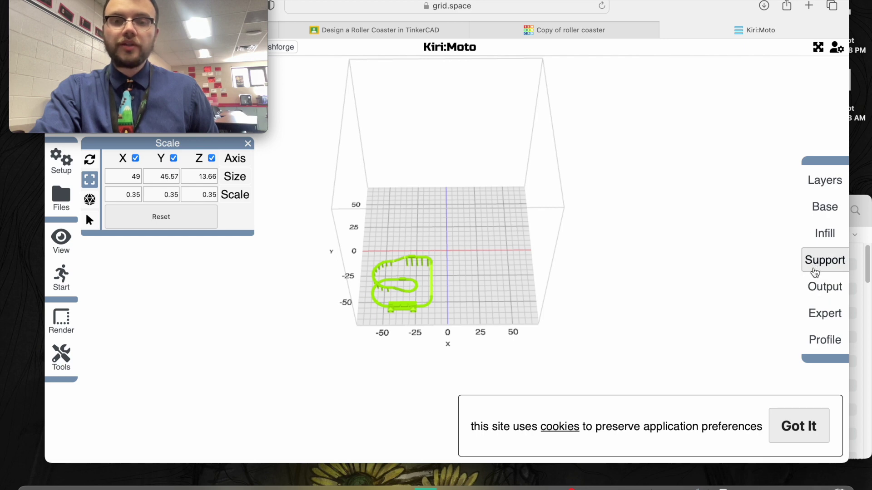
Auto-detect support pillars under the roller coaster and close the Scale panel.
{"action": "left_click", "coordinate": [815, 272]}
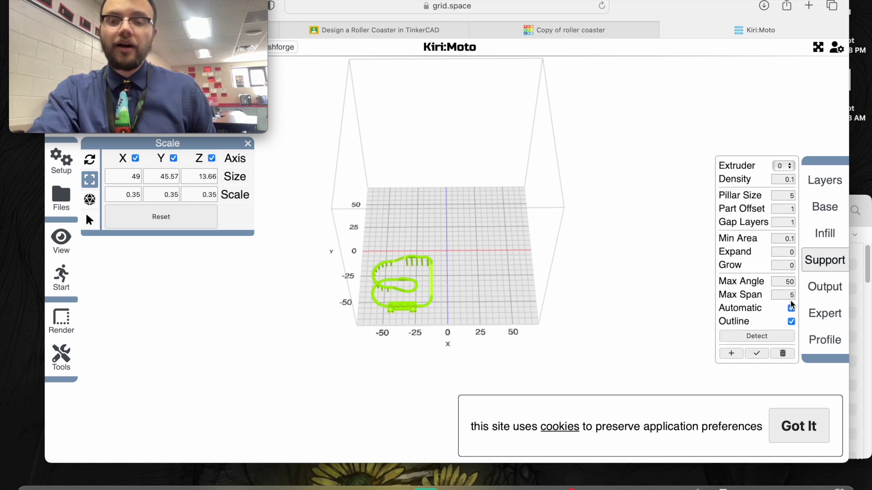
{"action": "left_click", "coordinate": [757, 331]}
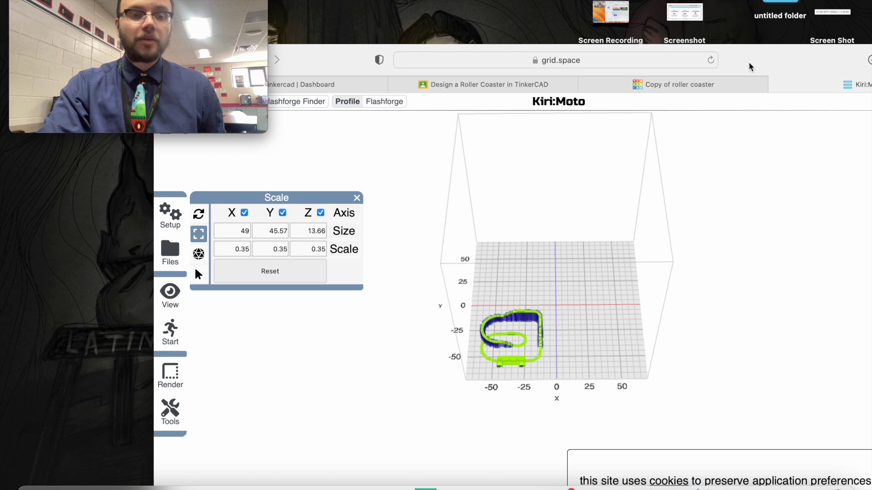
{"action": "mouse_move", "coordinate": [175, 207]}
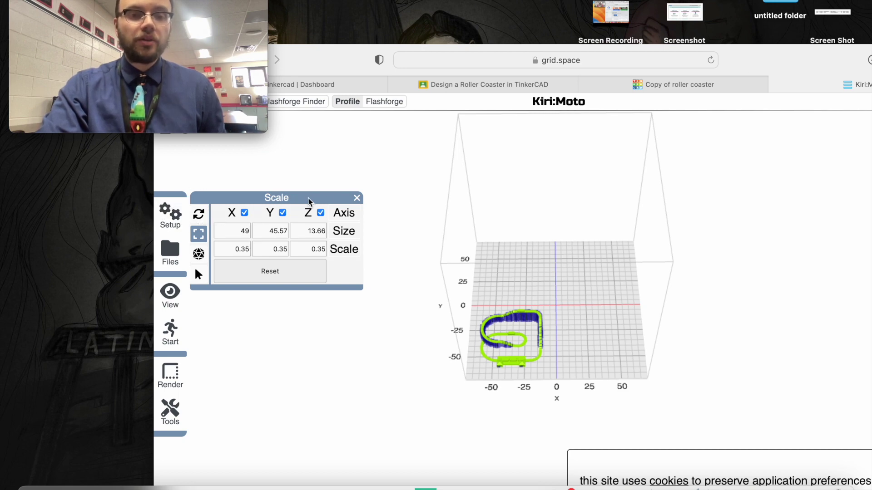
{"action": "left_click", "coordinate": [357, 198]}
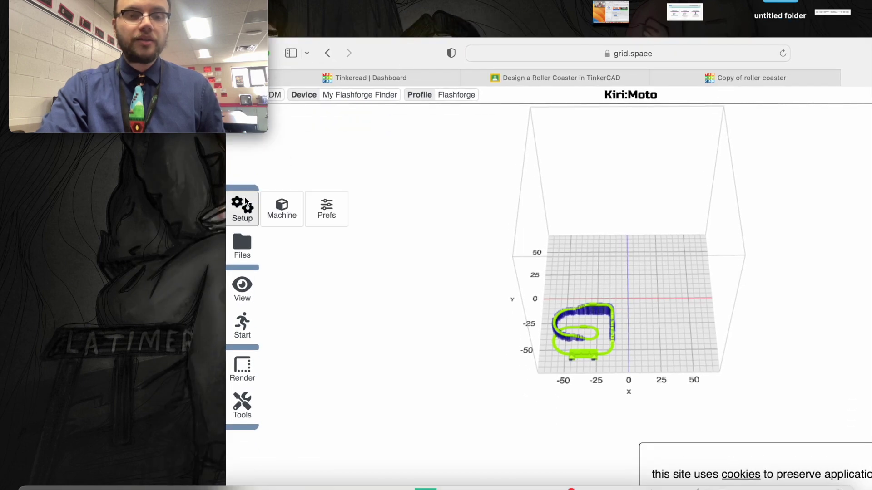
Set the My Flashforge Finder build volume to 150 × 150 × 150 and save it.
{"action": "mouse_move", "coordinate": [242, 207]}
{"action": "left_click", "coordinate": [278, 206]}
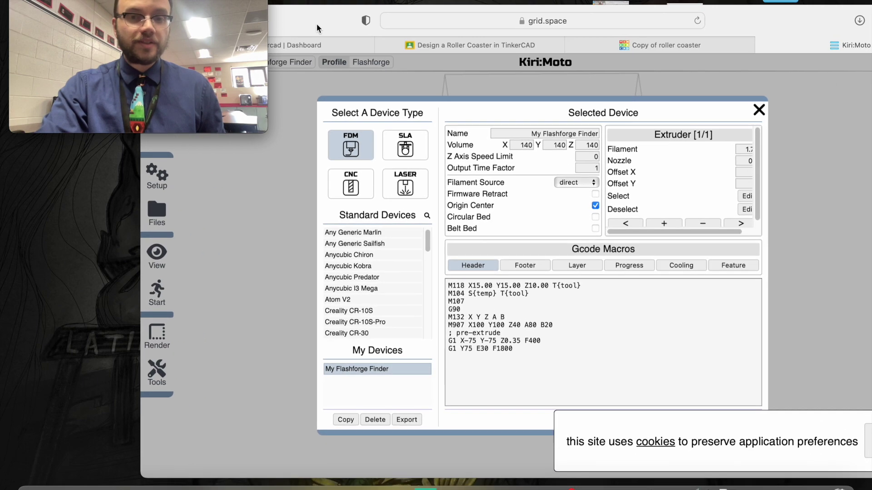
{"action": "double_click", "coordinate": [517, 143]}
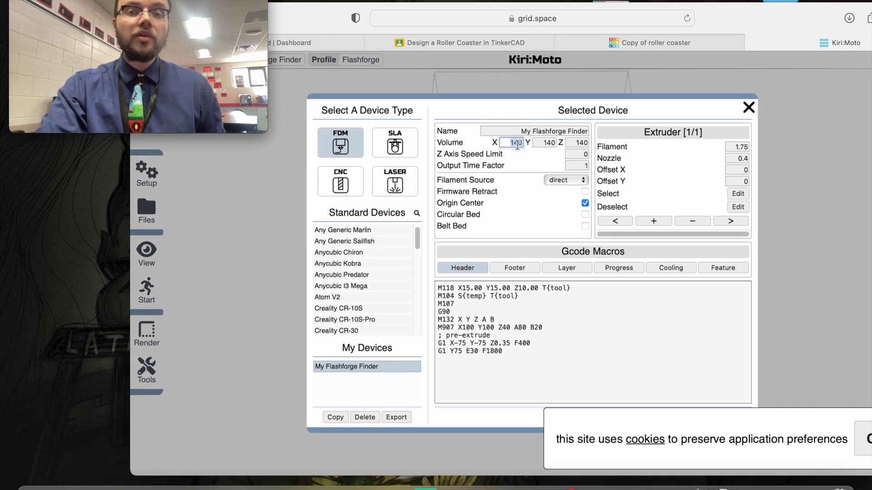
{"action": "type", "text": "1"}
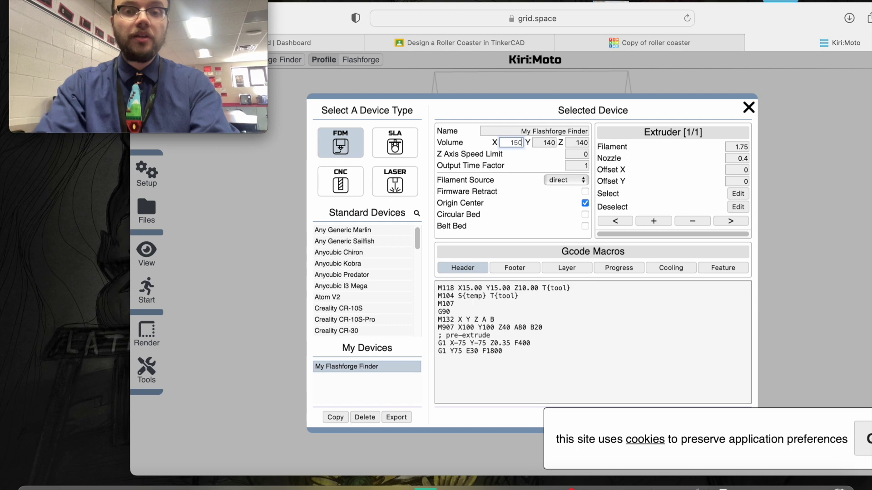
{"action": "type", "text": "50"}
{"action": "key", "text": "Tab"}
{"action": "type", "text": "150"}
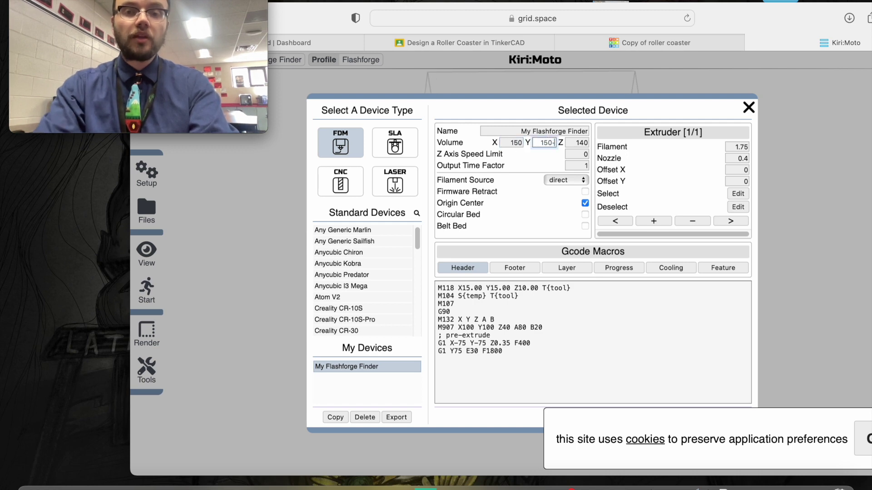
{"action": "key", "text": "Tab"}
{"action": "type", "text": "150"}
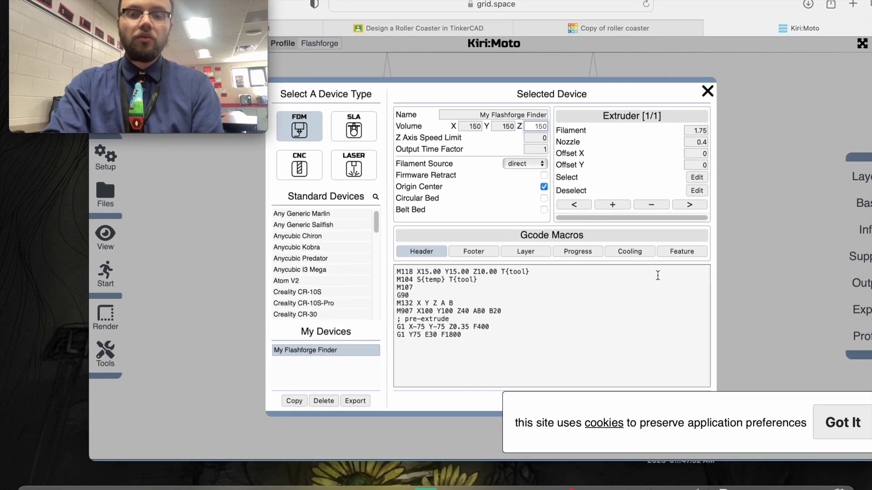
{"action": "left_click", "coordinate": [832, 439]}
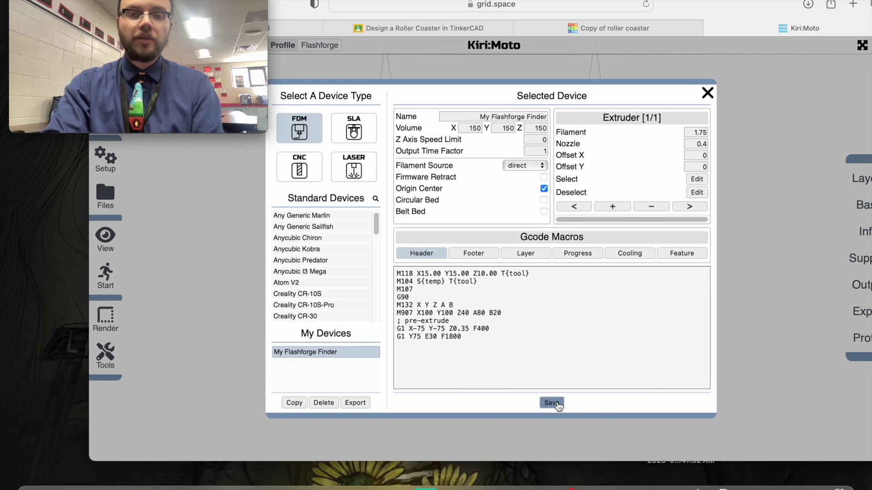
{"action": "left_click", "coordinate": [556, 403]}
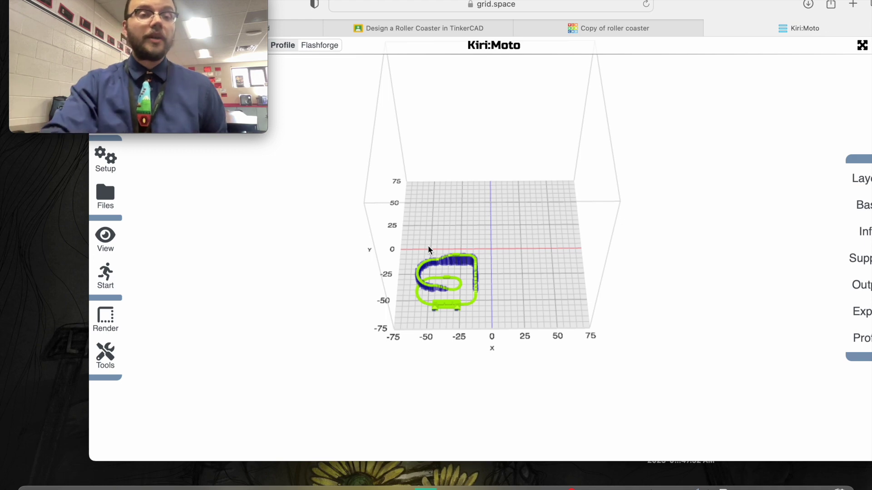
Slice the roller coaster for export: 53 layers, 00:28:22 print time, 603 mm filament.
{"action": "mouse_move", "coordinate": [96, 286]}
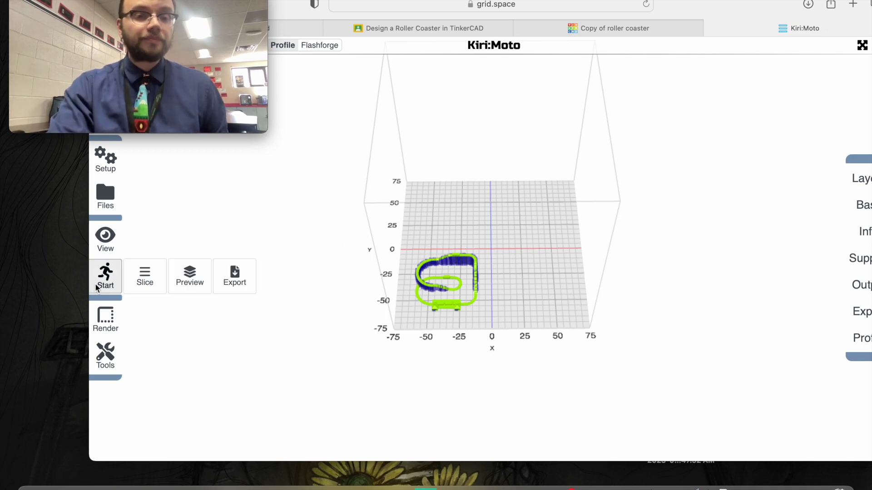
{"action": "left_click", "coordinate": [223, 278]}
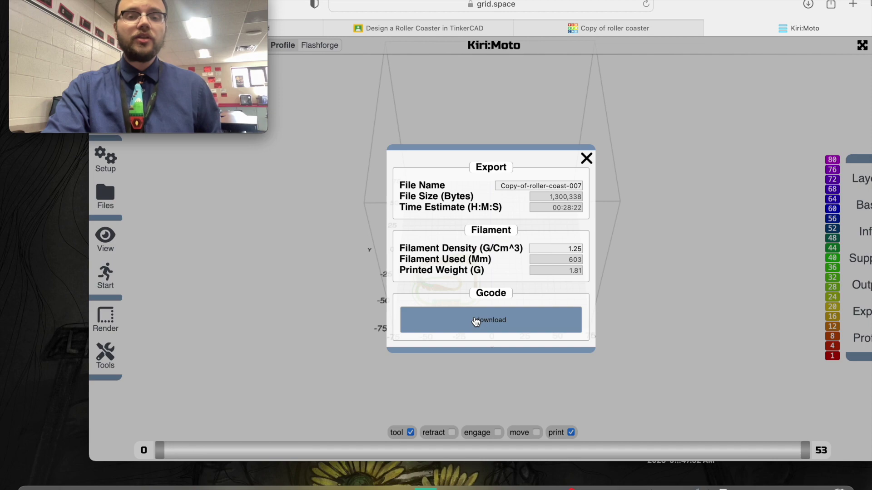
{"action": "left_click_drag", "start_coordinate": [679, 6], "coordinate": [659, 2]}
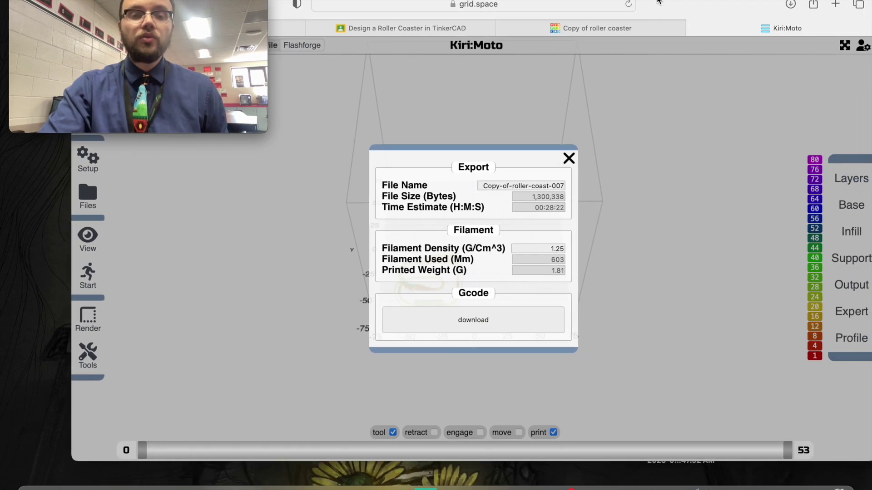